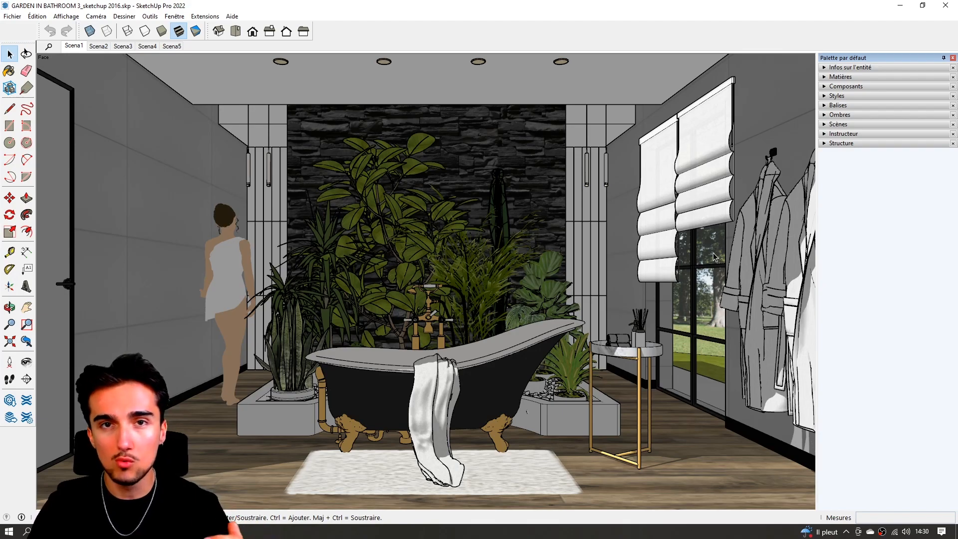
Step: Save a copy of the bathroom model as GARDEN IN BATHROOM 3_sketchup 2022
left_click(12, 16)
left_click(45, 78)
left_click(178, 240)
key("BackSpace")
key("BackSpace")
type("22")
key("Return")
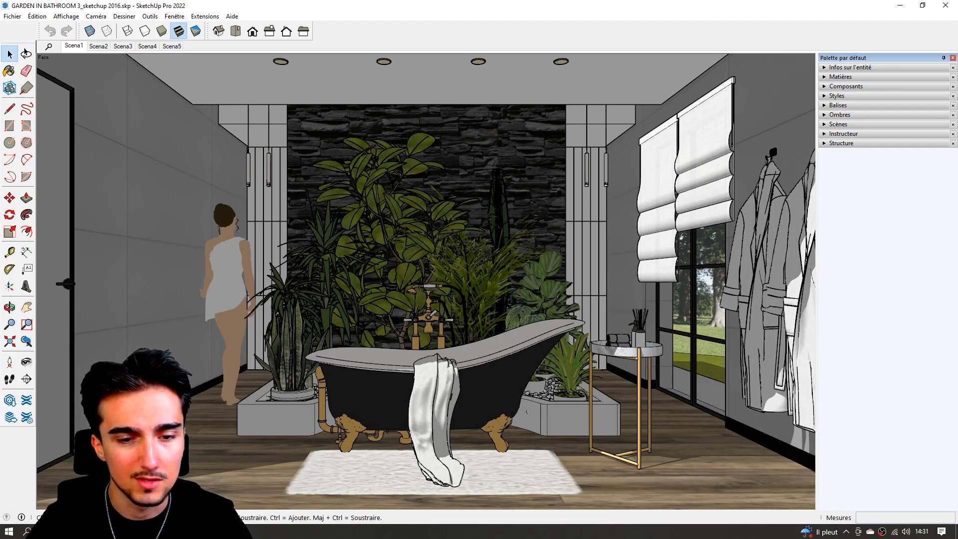
Step: Switch to the Comparaison fichiers folder in File Explorer to check the sizes of the 2016 and 2022 files
mouse_move(200, 532)
left_click(212, 487)
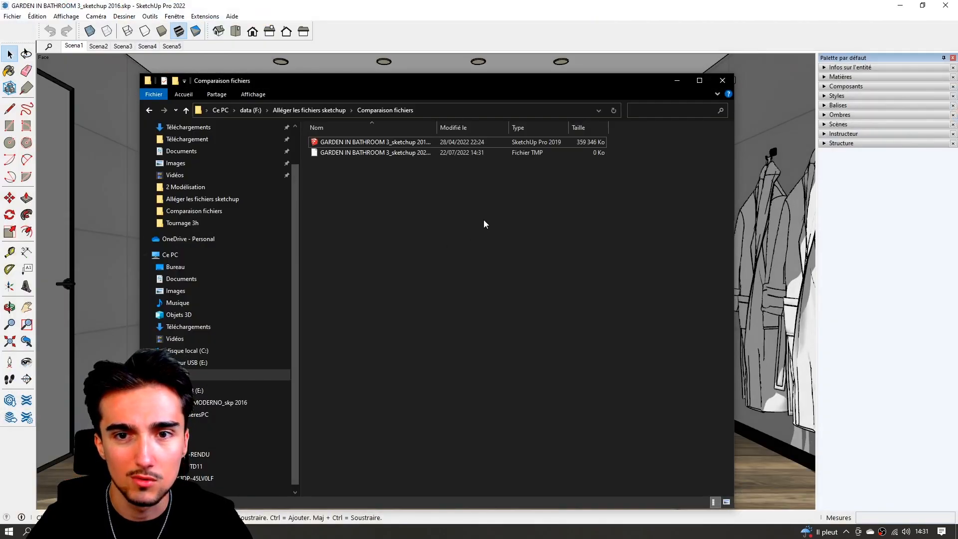
left_click(550, 155)
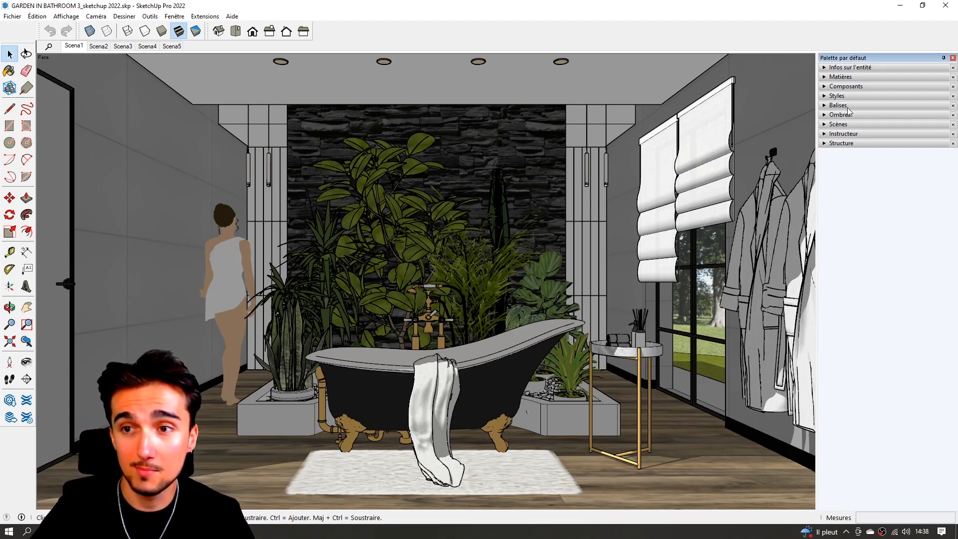
Step: Turn off the shadow display for the model
left_click(825, 116)
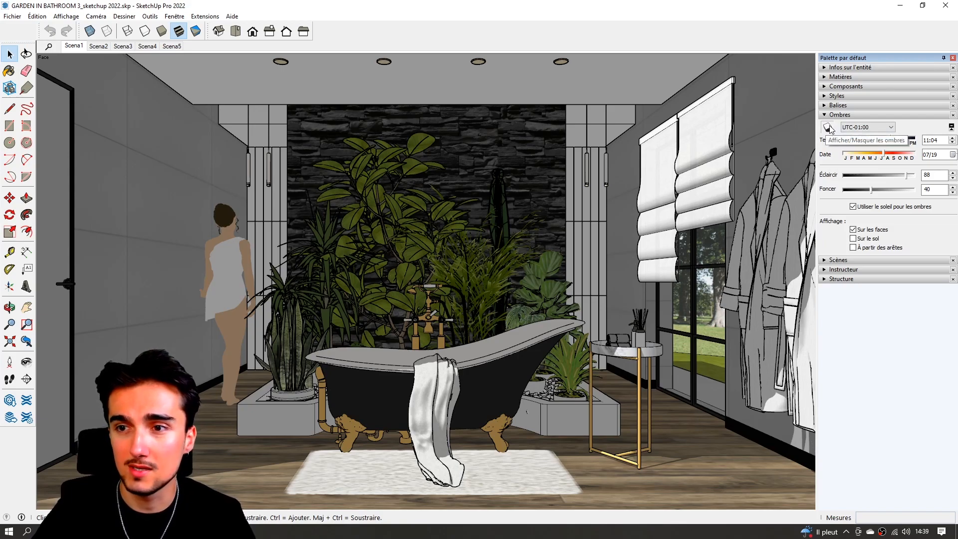
left_click(828, 128)
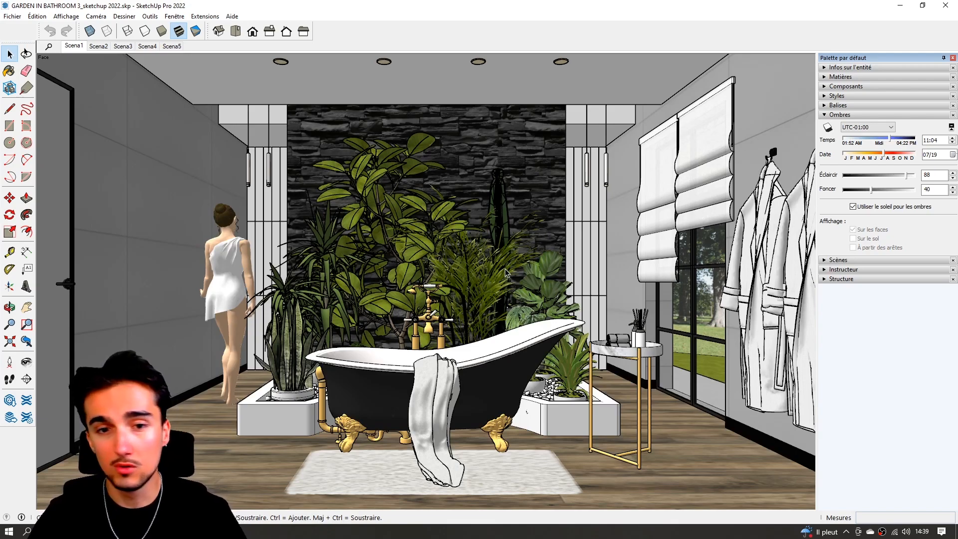
left_click(829, 116)
Step: Disable the display of profiles and edges in the current Ombré avec textures1 style
left_click(827, 98)
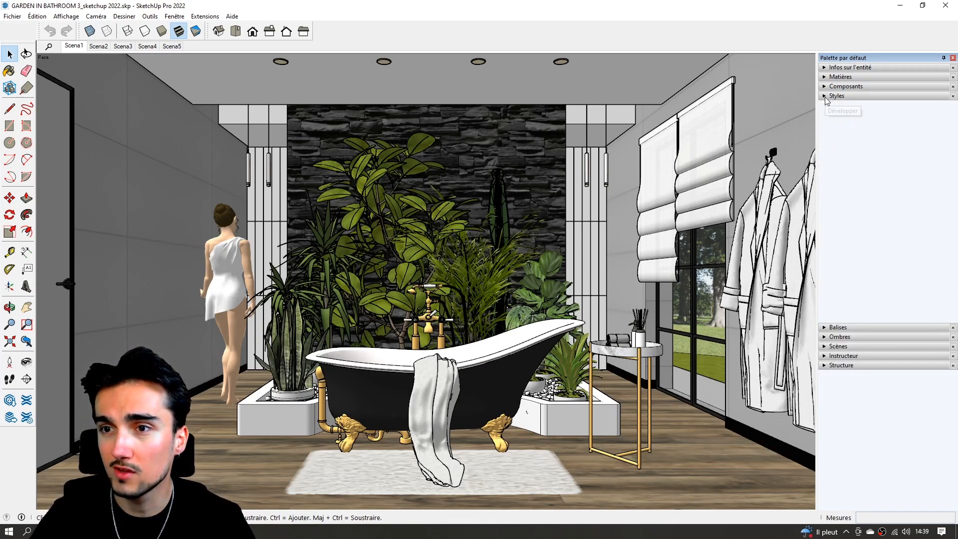
left_click(865, 146)
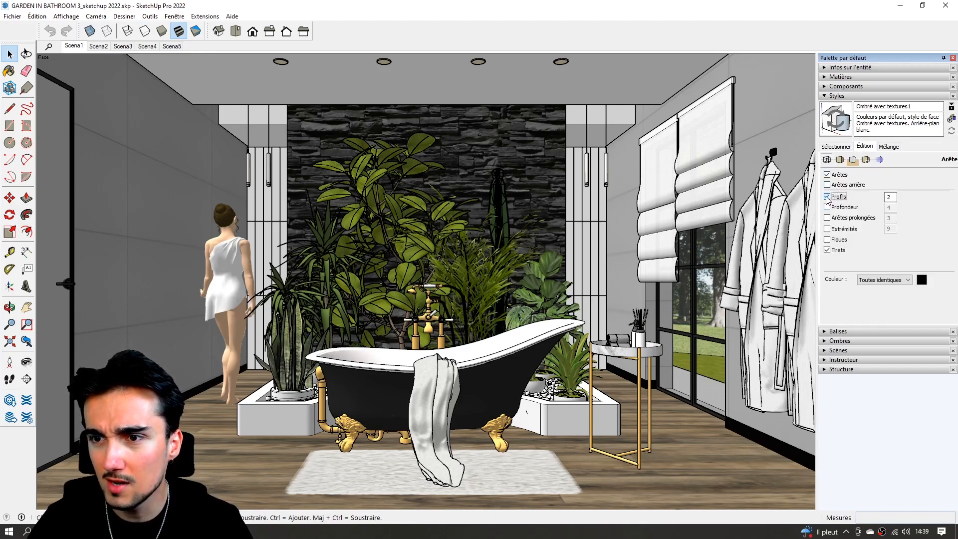
left_click(827, 197)
left_click(827, 174)
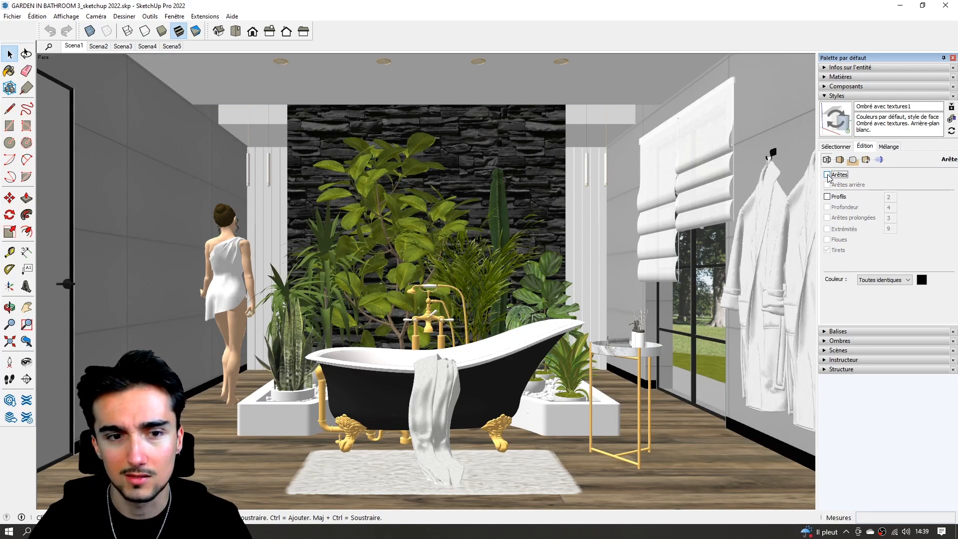
left_click(825, 98)
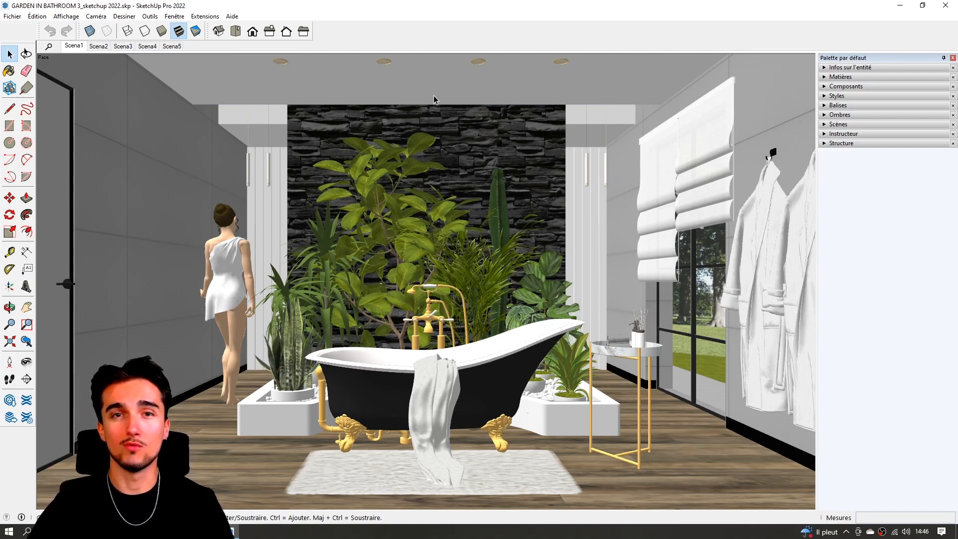
Step: Purge all unused elements of the whole model from its statistics in the model information
left_click(174, 16)
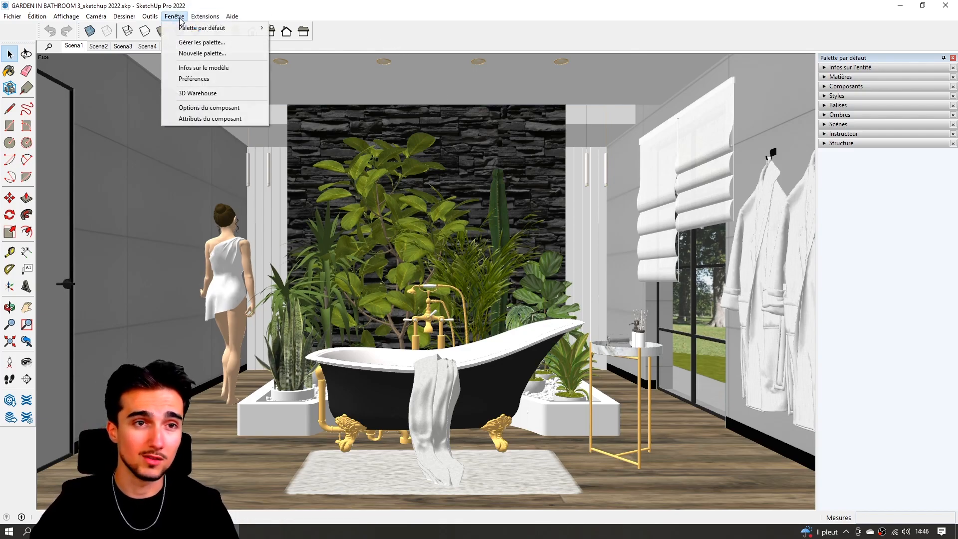
left_click(193, 65)
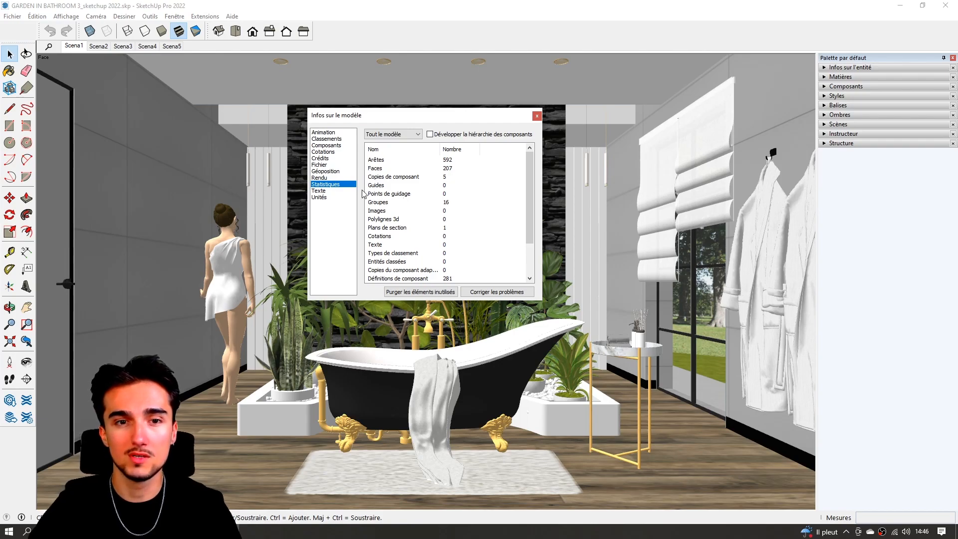
scroll(425, 201, "down", 1)
scroll(426, 200, "down", 1)
left_click(422, 292)
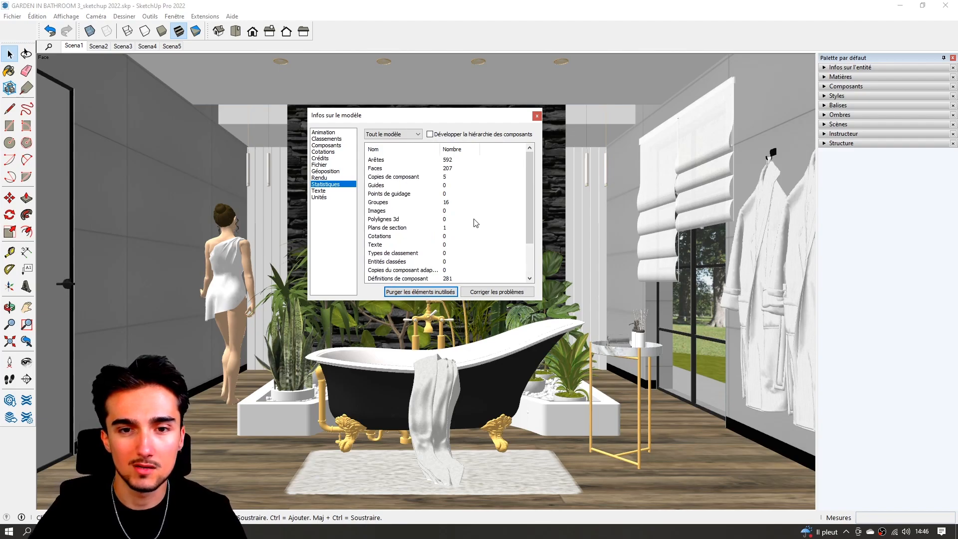
mouse_move(530, 170)
left_mouse_down()
mouse_move(528, 253)
mouse_move(542, 159)
left_mouse_up()
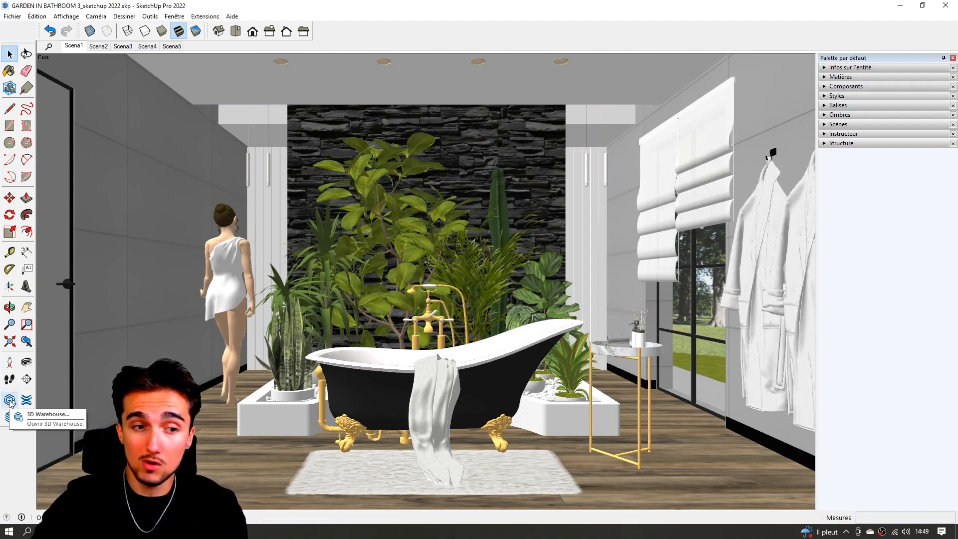
Step: Search 3D Warehouse for "vase" and limit the file size of the results to 0 - 50 MB
left_click(10, 400)
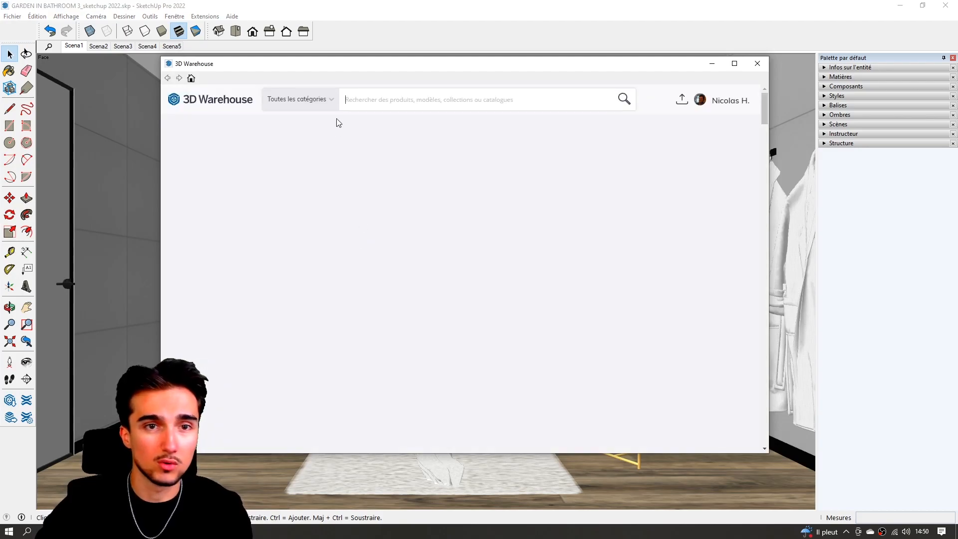
left_click(374, 100)
type("vase")
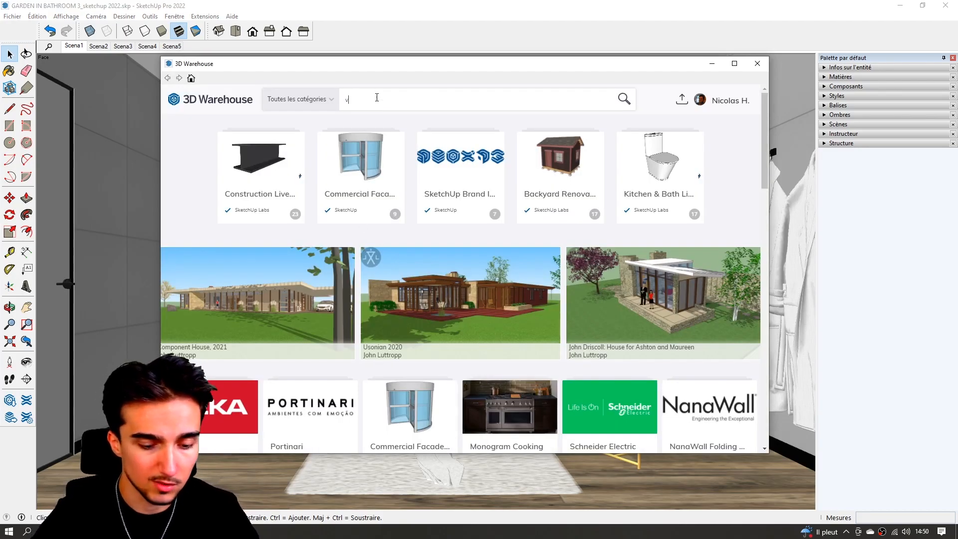
key("Return")
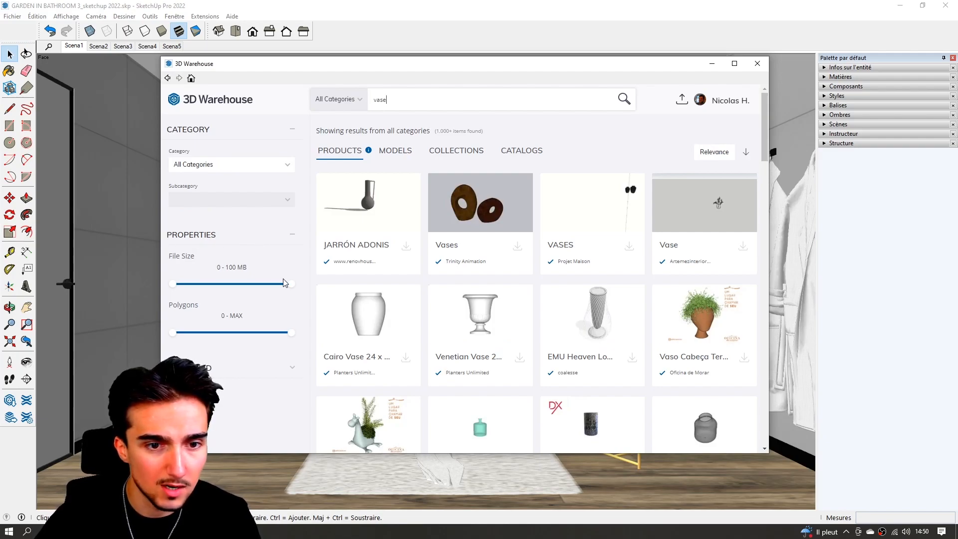
left_click_drag(289, 285, 232, 284)
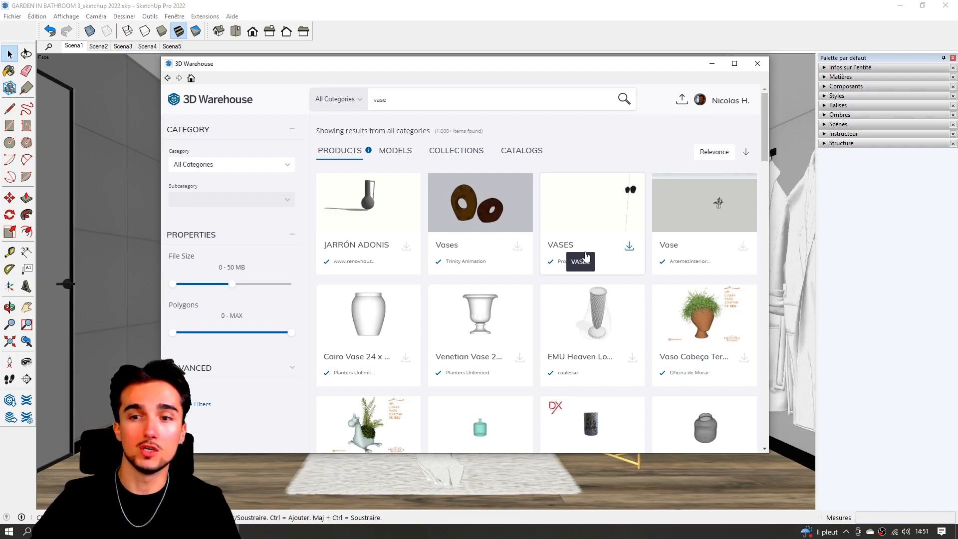
scroll(629, 306, "down", 1)
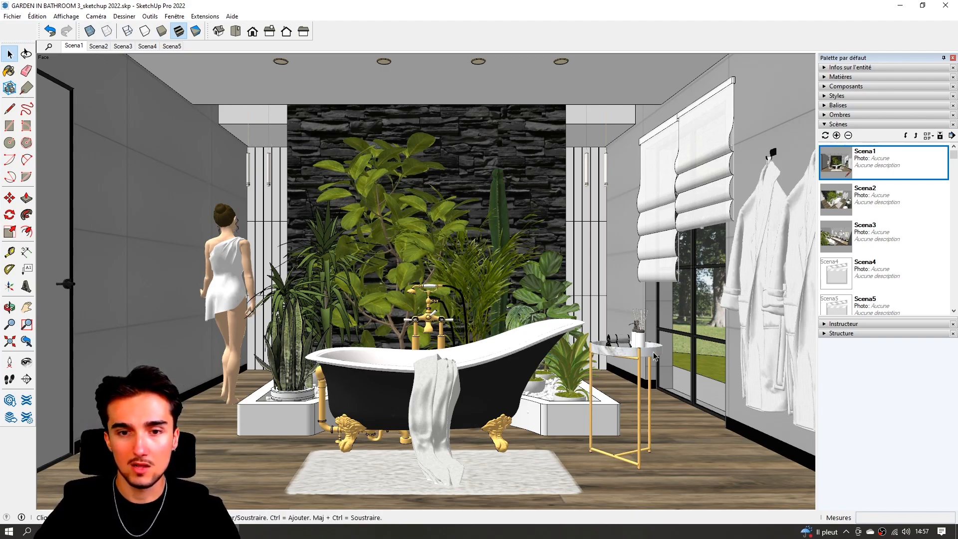
Step: Switch the view to the Scena2 scene
left_click(102, 47)
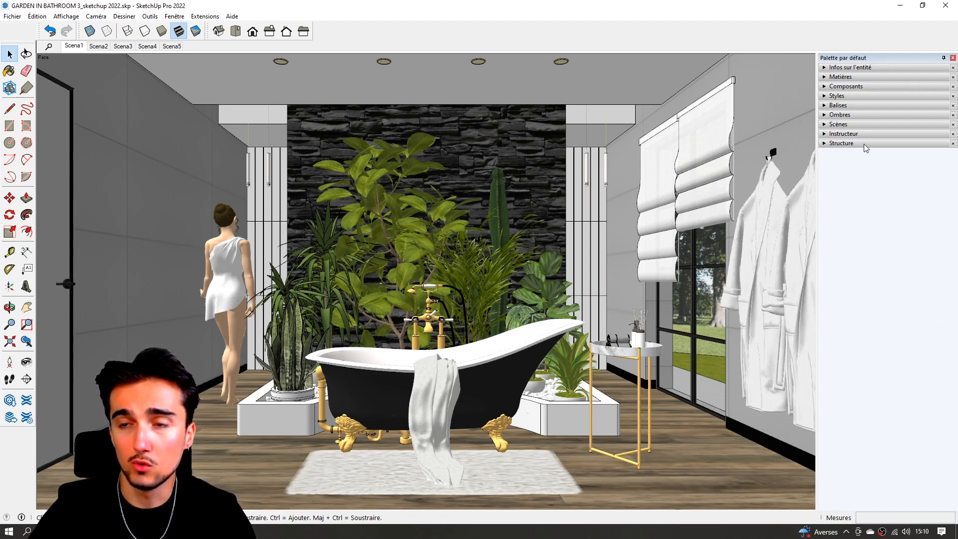
Step: Add the Brouillard (fog) dialog to the Palette par défaut tray
right_click(872, 58)
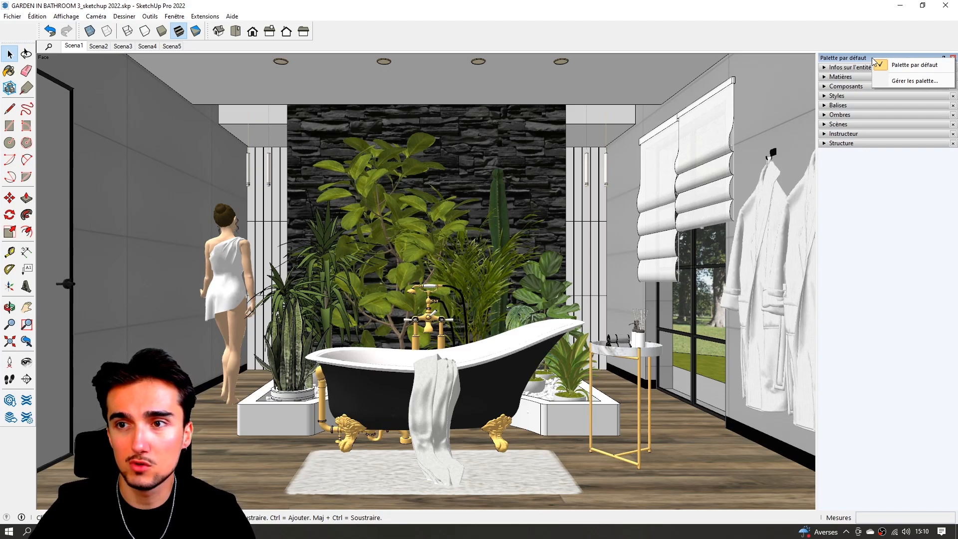
left_click(903, 81)
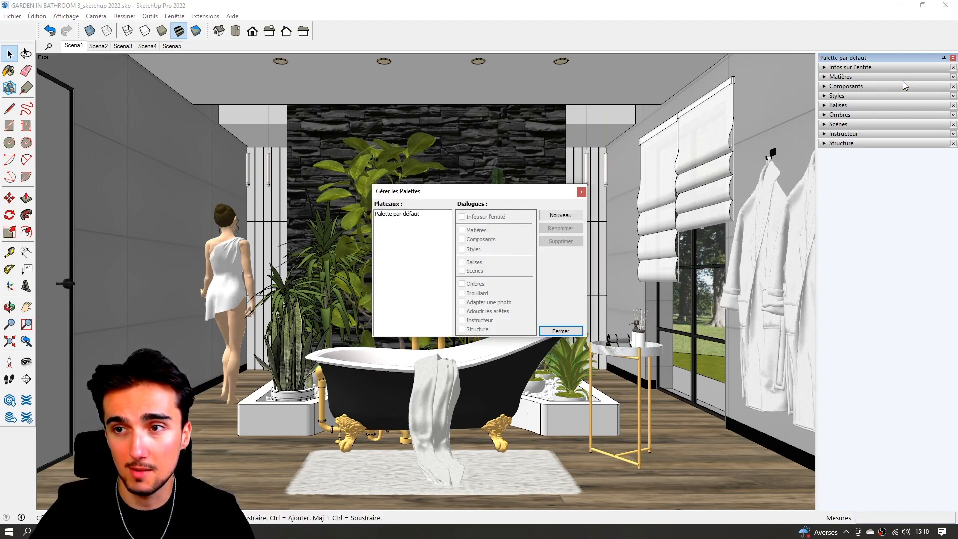
left_click(399, 214)
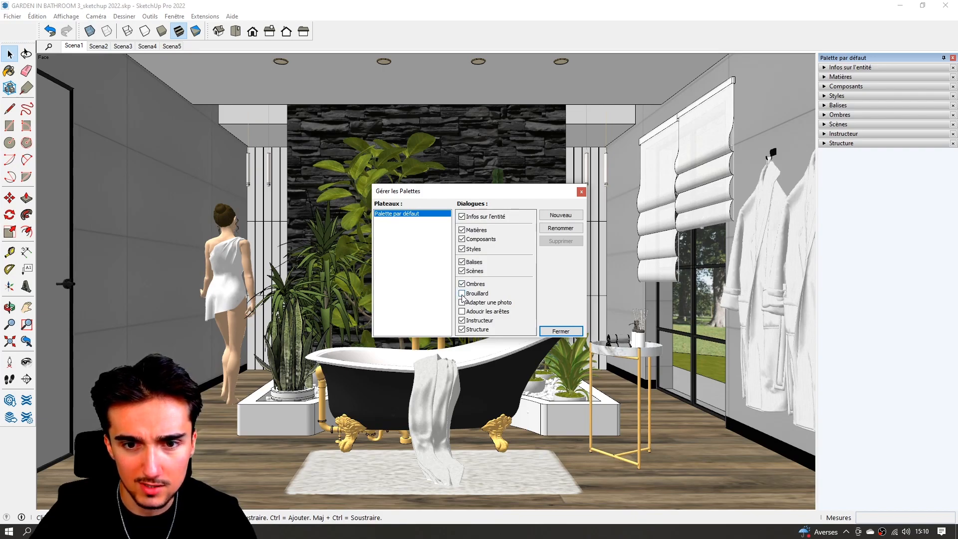
left_click(462, 295)
left_click(561, 330)
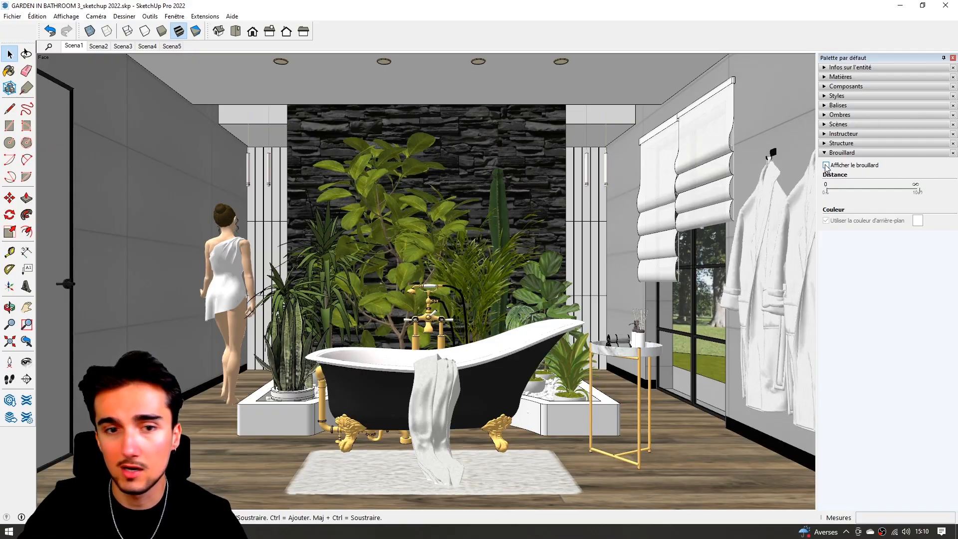
Step: Enable fog in the model and narrow its distance range from both ends so the room's background fades to white
left_click(826, 165)
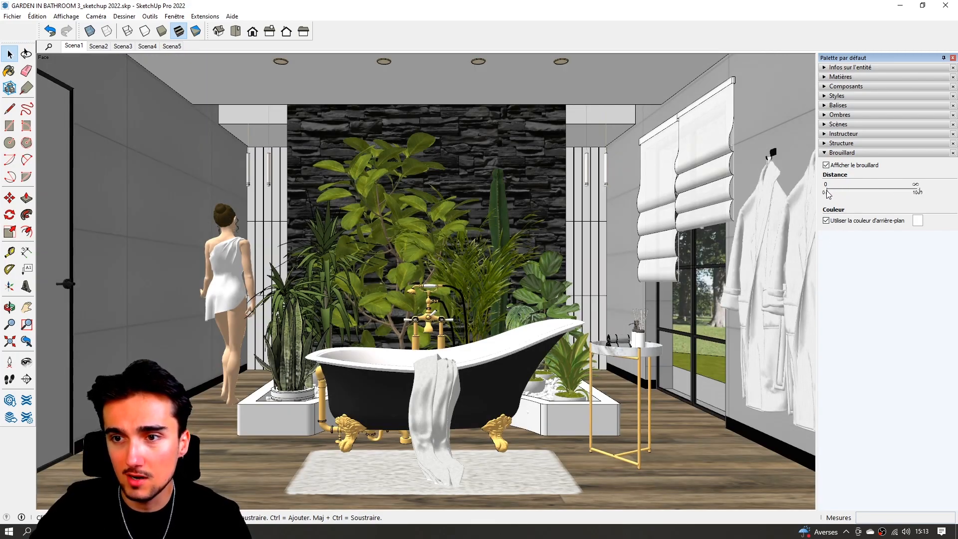
left_click_drag(827, 192, 851, 192)
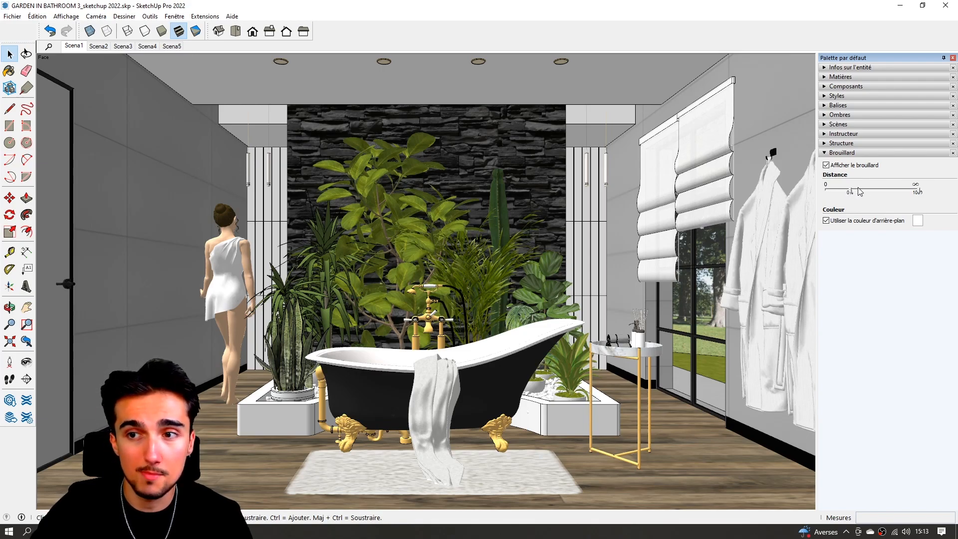
left_click_drag(919, 192, 888, 193)
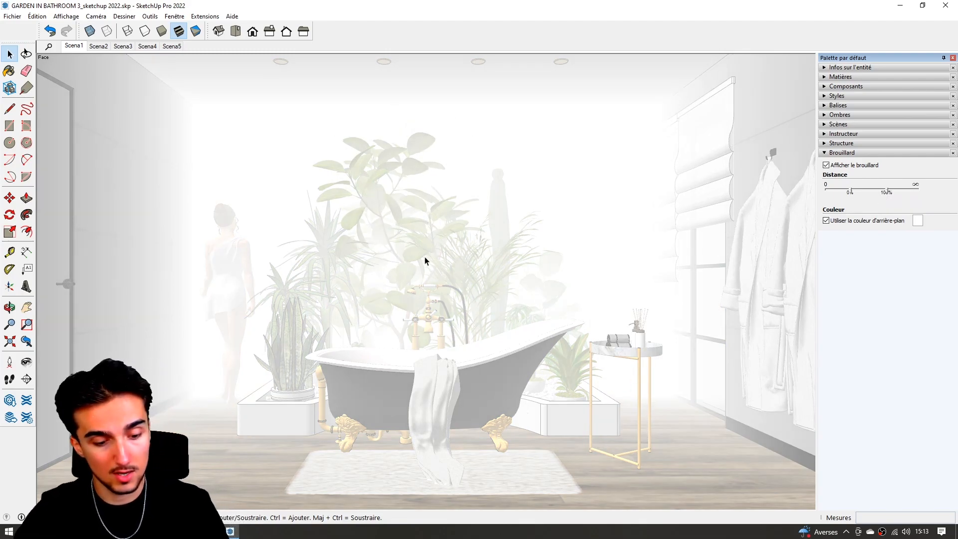
Step: Examine the fog effect on the bathtub and plants from several angles and distances
middle_click_drag(475, 340, 359, 343)
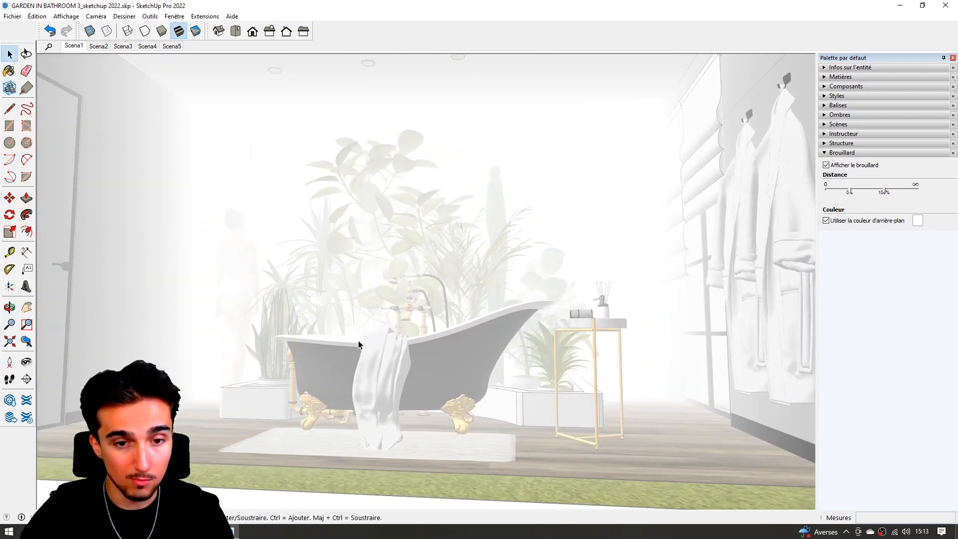
scroll(359, 343, "up", 3)
scroll(415, 344, "down", 6)
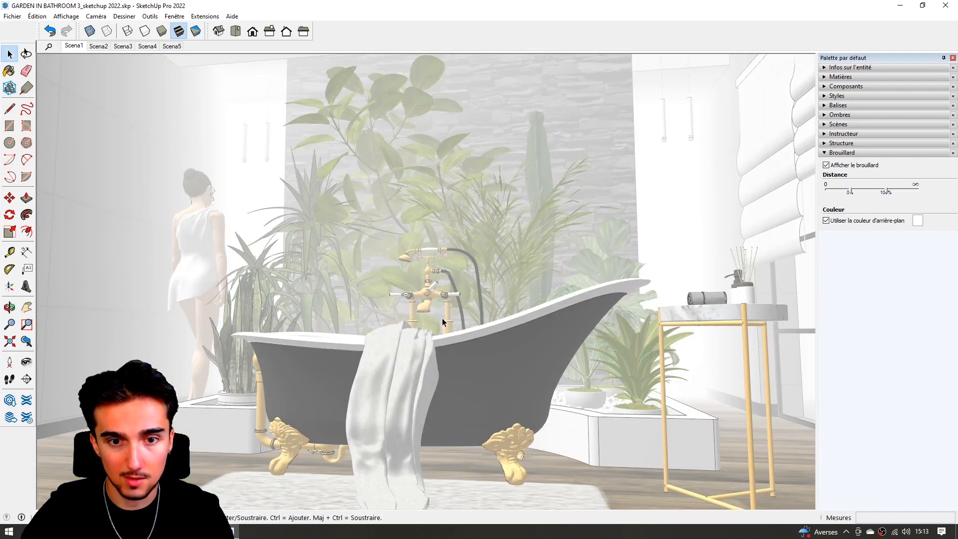
scroll(459, 364, "down", 2)
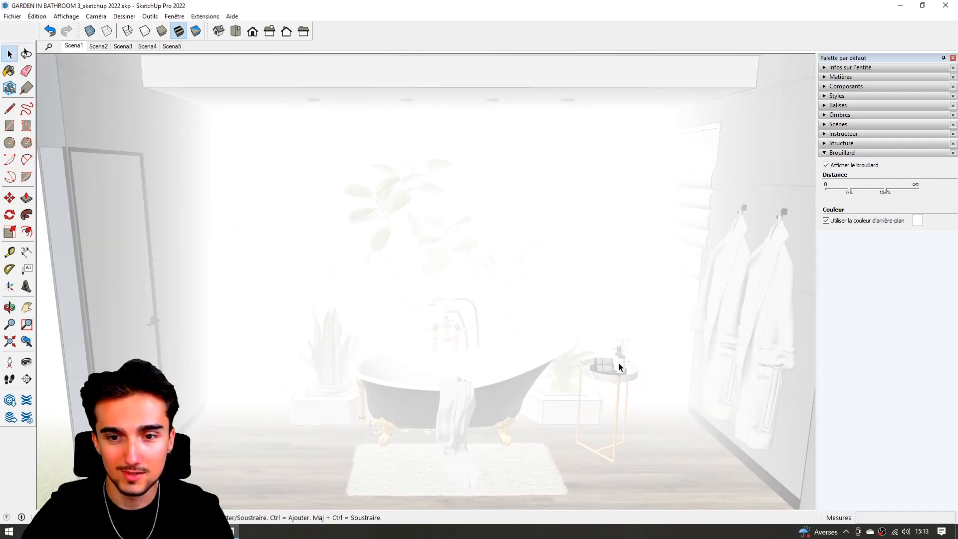
scroll(609, 368, "up", 5)
middle_click_drag(644, 381, 594, 261)
middle_click_drag(322, 303, 400, 274)
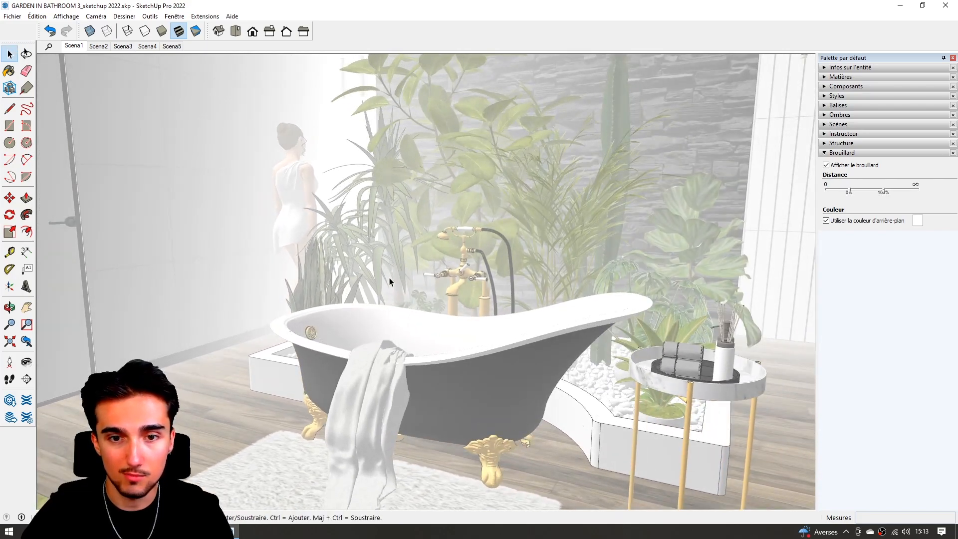
scroll(386, 313, "up", 5)
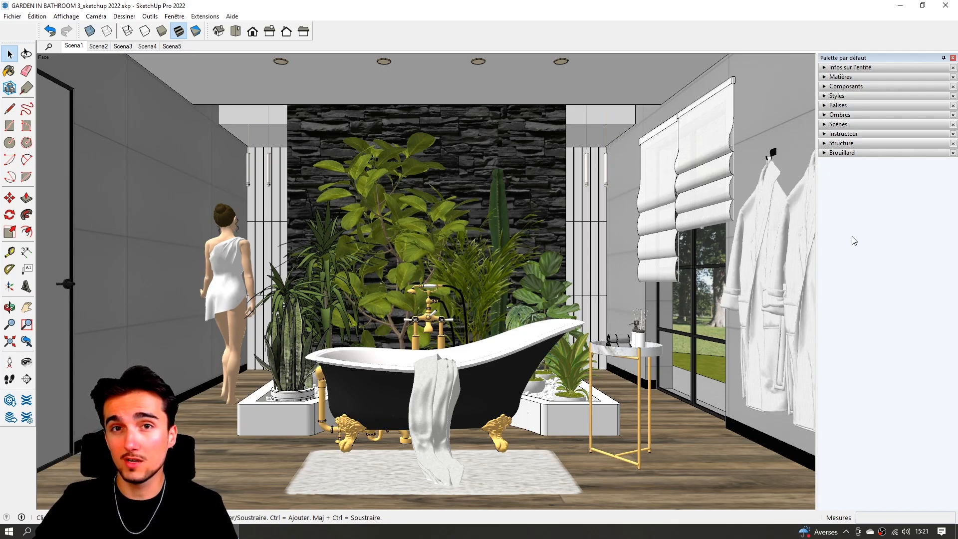
Step: Run CleanUp³ on the whole model, purging unused elements, merging coplanar faces, repairing split edges and erasing stray edges, and review its statistics
left_click(205, 16)
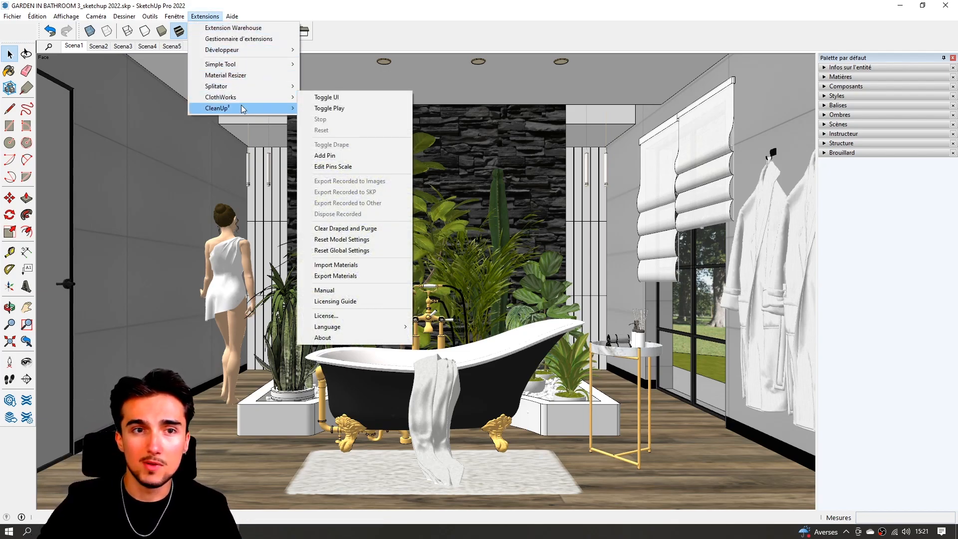
mouse_move(243, 108)
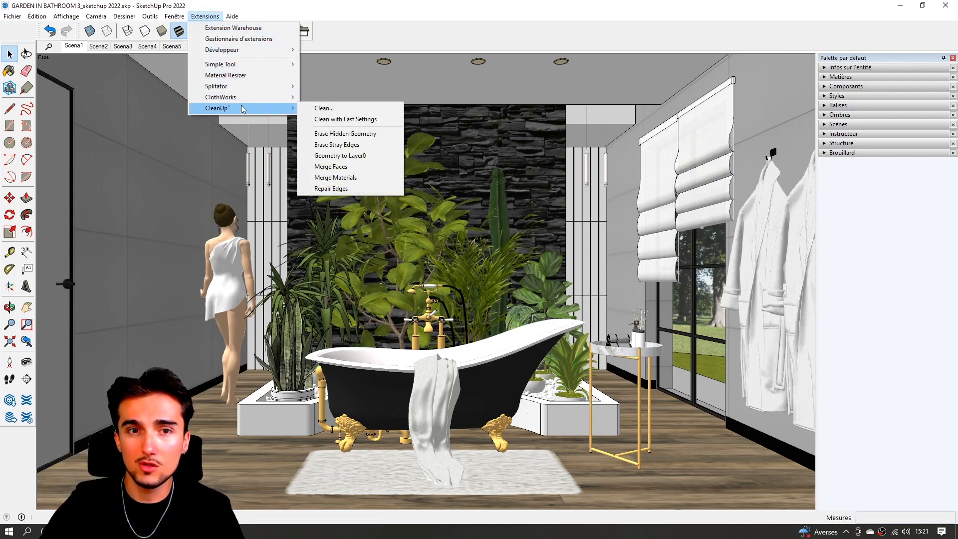
left_click(330, 108)
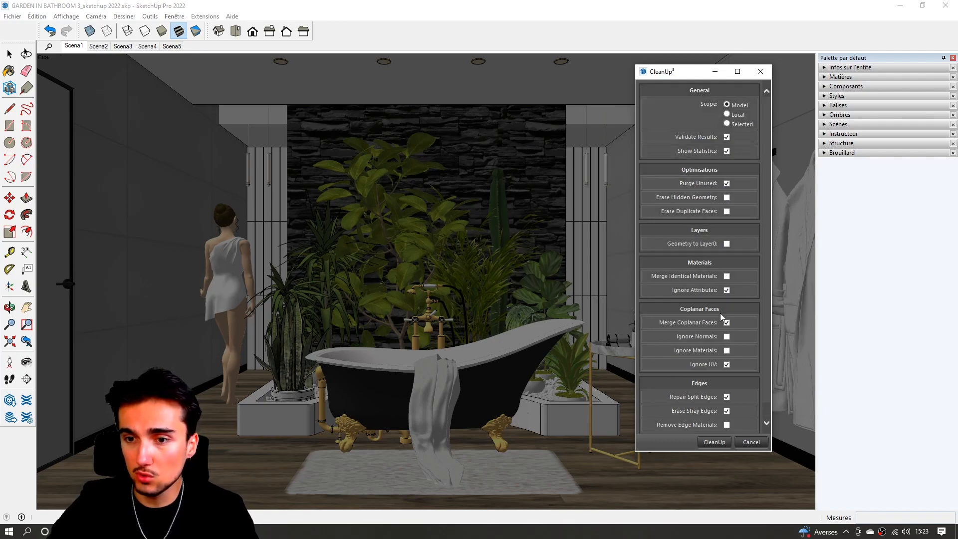
scroll(719, 349, "down", 1)
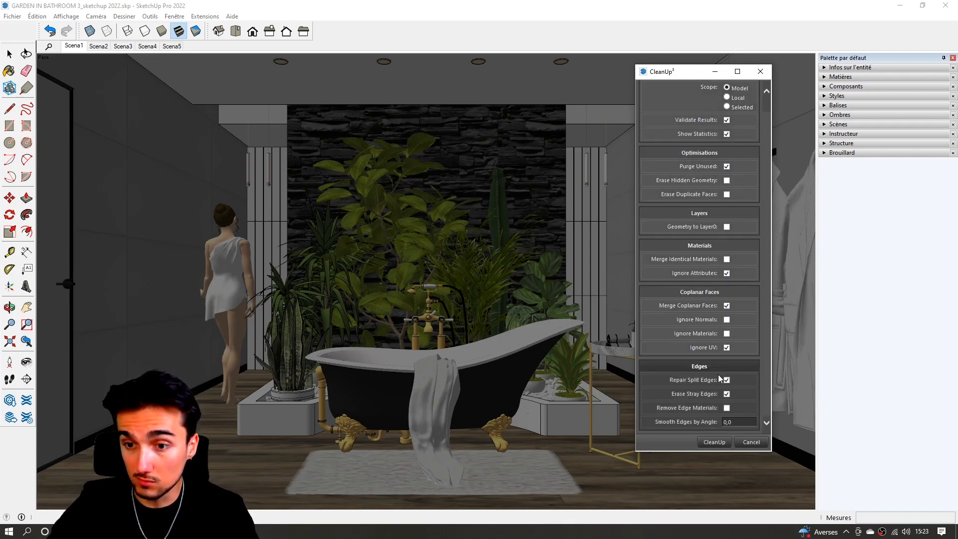
left_click(713, 442)
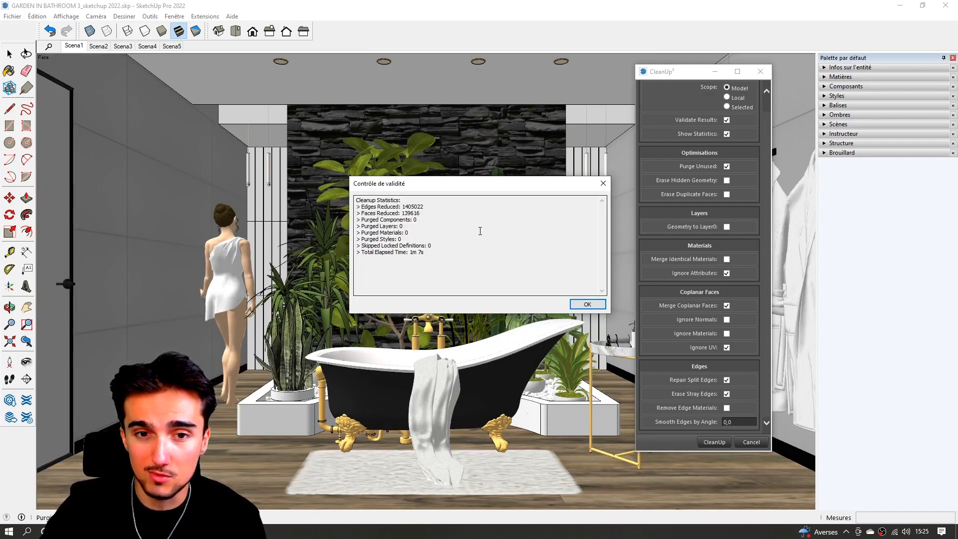
left_click_drag(424, 253, 411, 254)
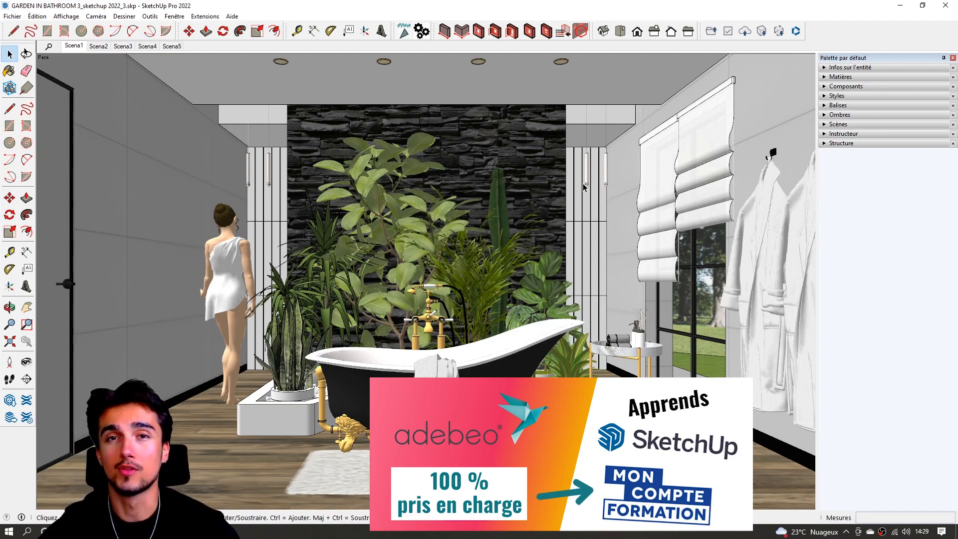
Step: Open Material Resizer and select all of the model's listed materials
left_click(214, 19)
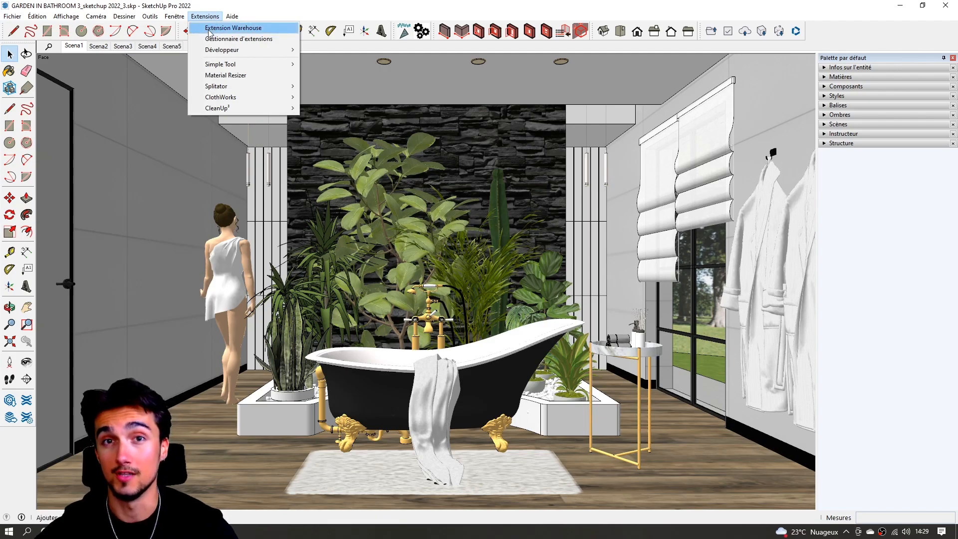
left_click(209, 37)
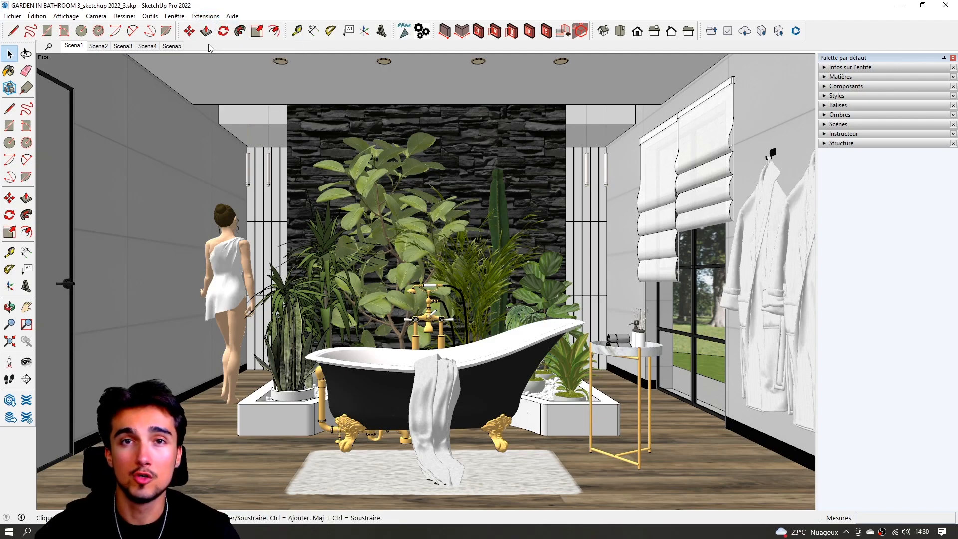
left_click(205, 16)
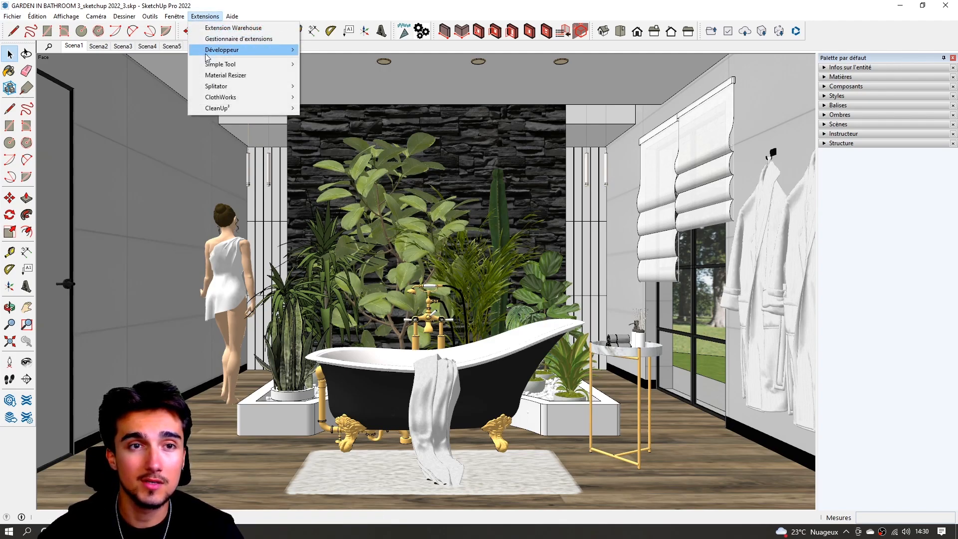
left_click(224, 75)
left_click_drag(660, 83, 629, 80)
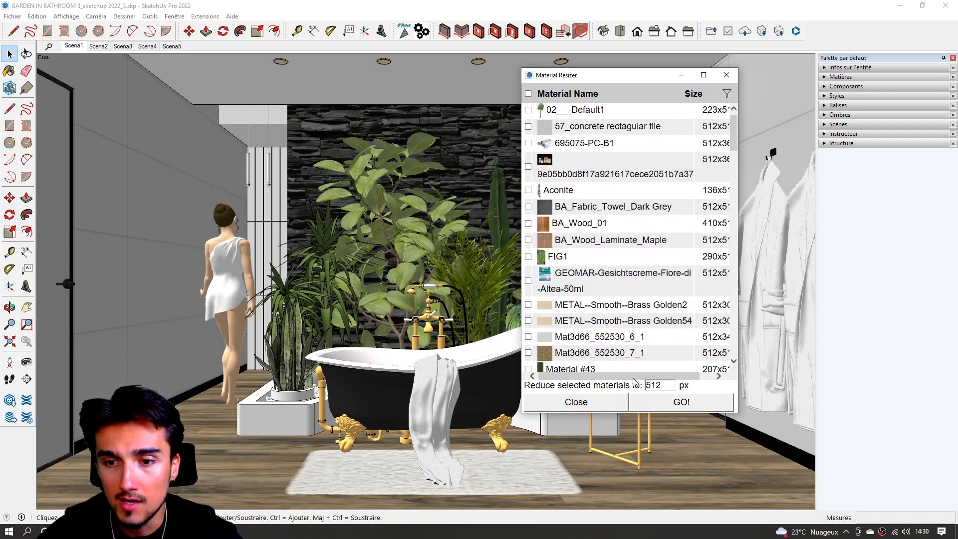
mouse_move(630, 376)
left_mouse_down()
mouse_move(654, 376)
mouse_move(630, 377)
left_mouse_up()
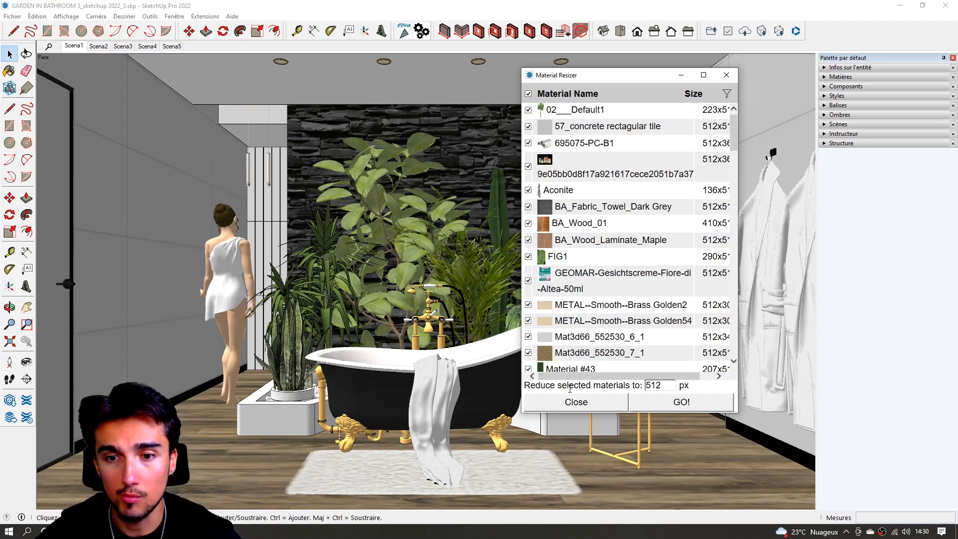
Step: Reduce the selected materials to 500 px and close Material Resizer
left_click_drag(665, 389, 645, 387)
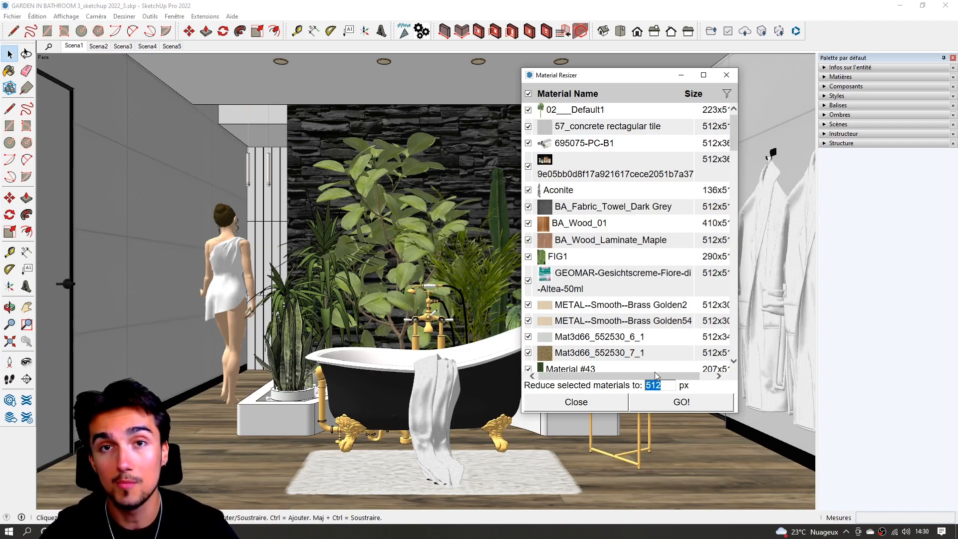
key("BackSpace")
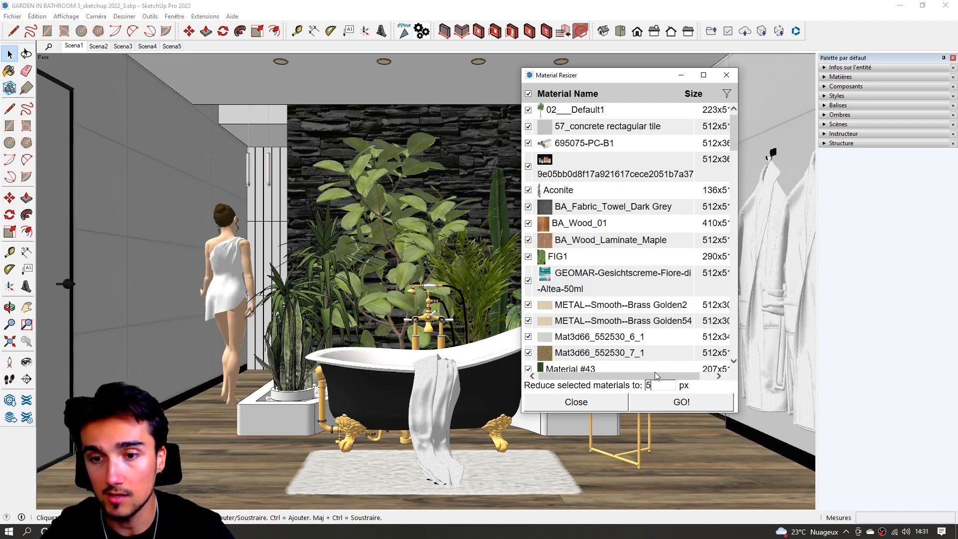
left_click(675, 408)
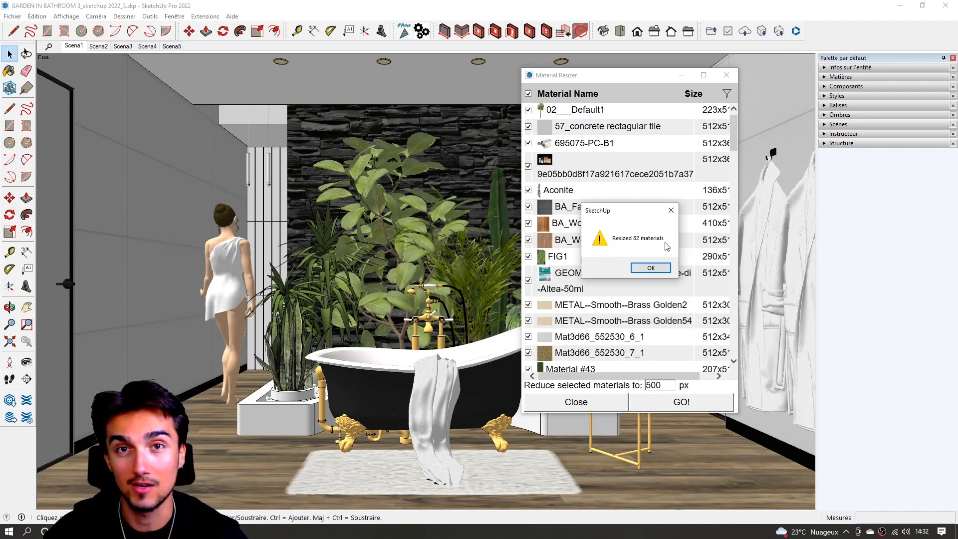
left_click(652, 269)
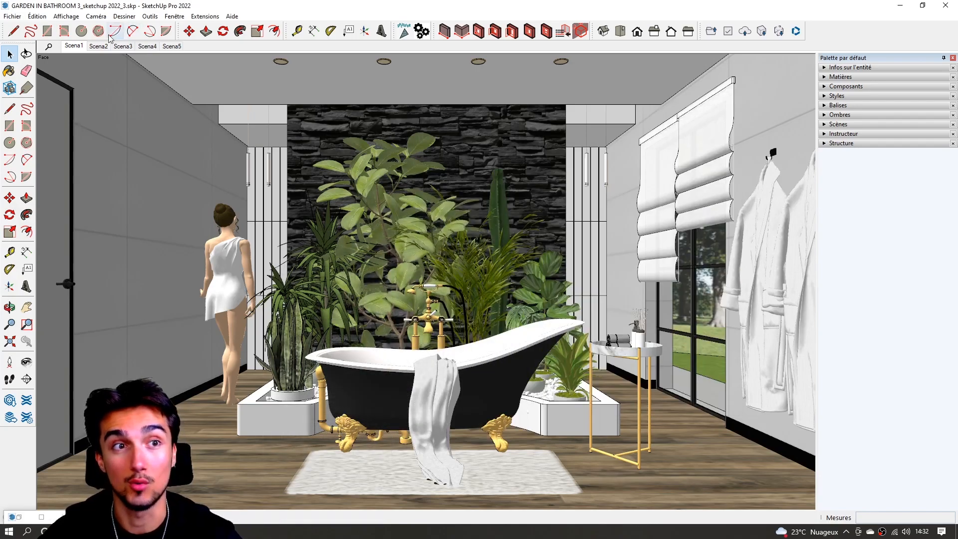
left_click(12, 16)
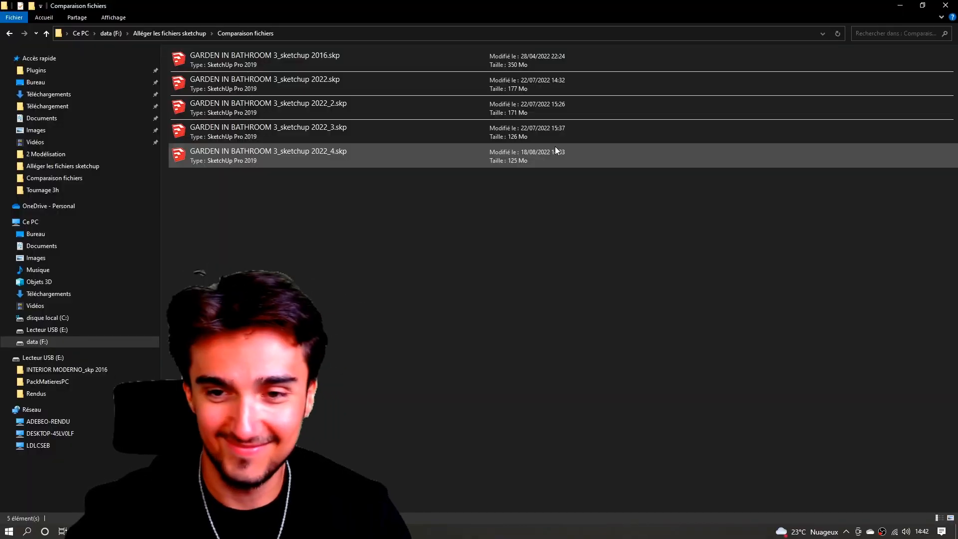
key("alt+Tab")
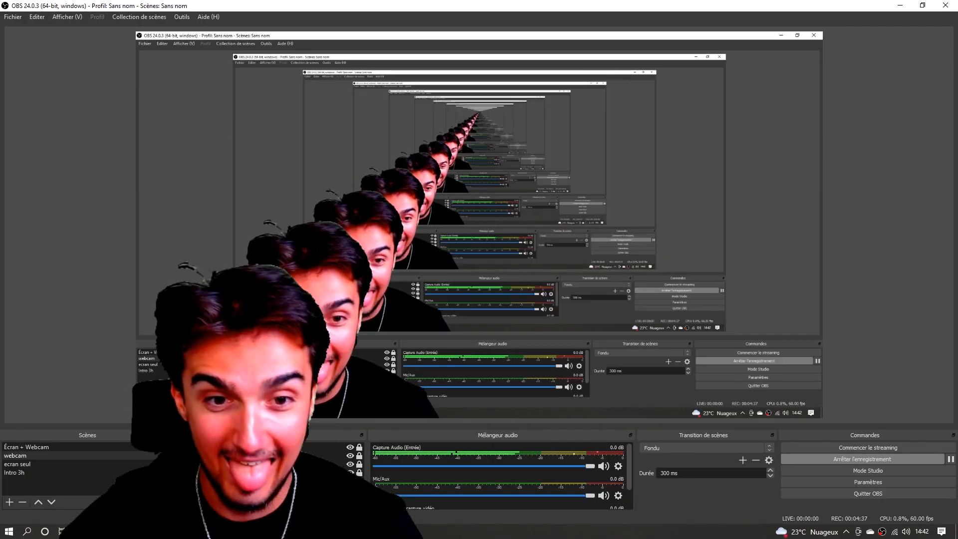